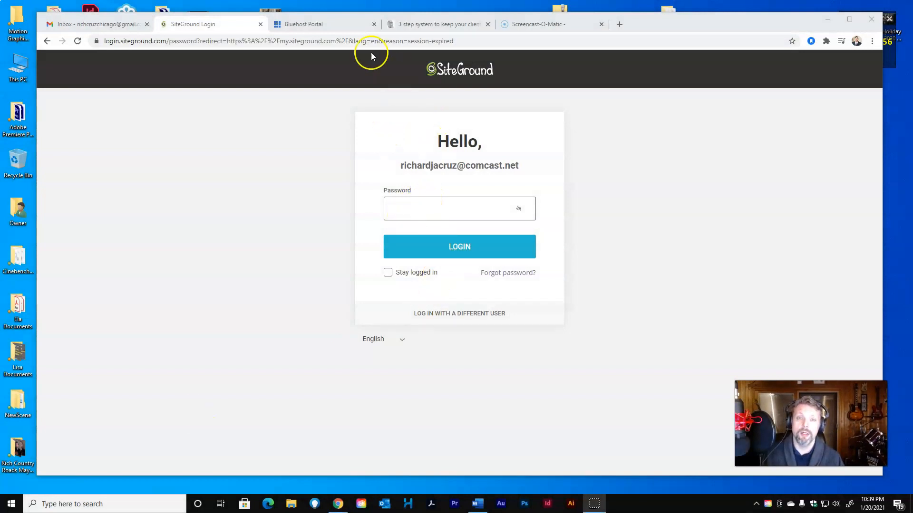
# Maximize Chrome, log in with the account password, and open the WEBSITES list
pyautogui.click(844, 21)
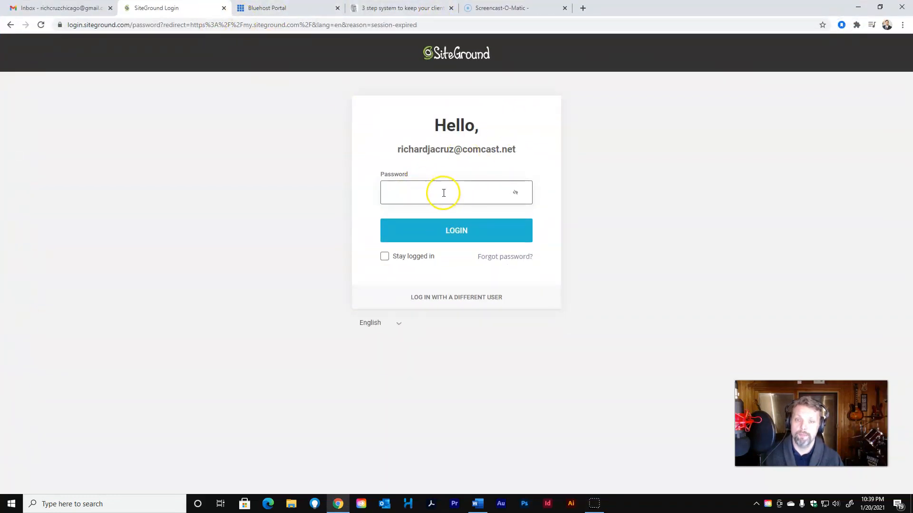
pyautogui.write('*********')
pyautogui.press('Return')
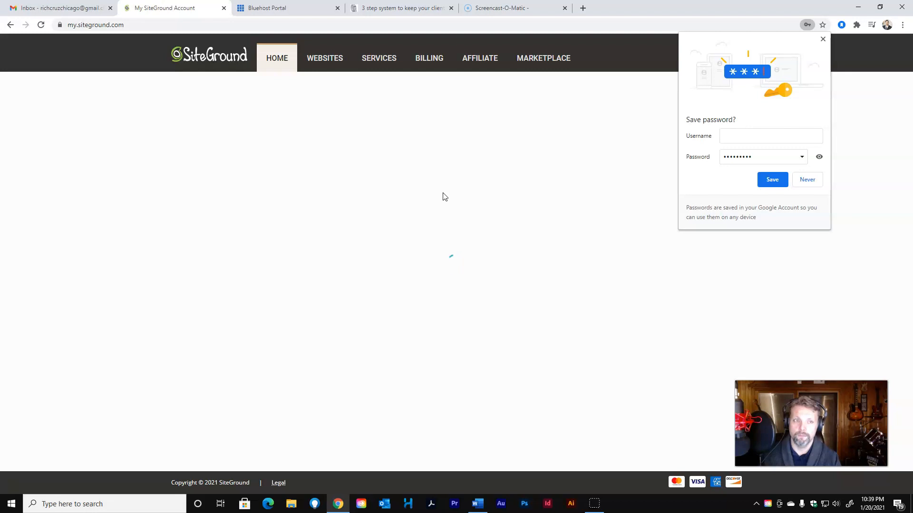
pyautogui.click(822, 39)
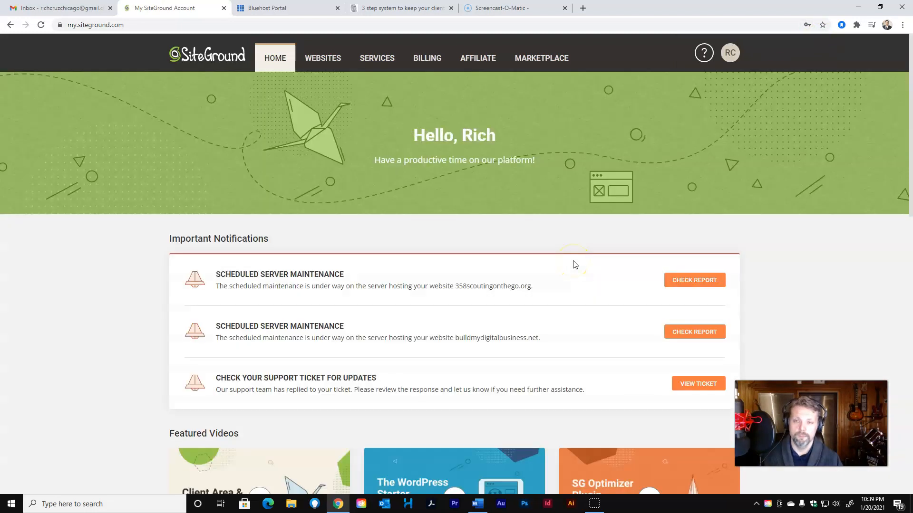
pyautogui.click(311, 61)
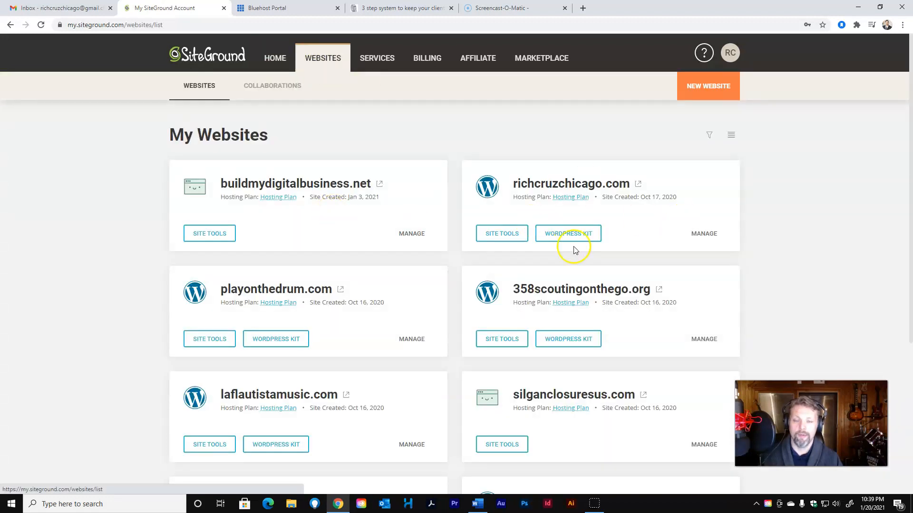
# Choose Add New Site at the bottom of the My Websites list
pyautogui.scroll(-4, 577, 262)
pyautogui.scroll(-1, 578, 268)
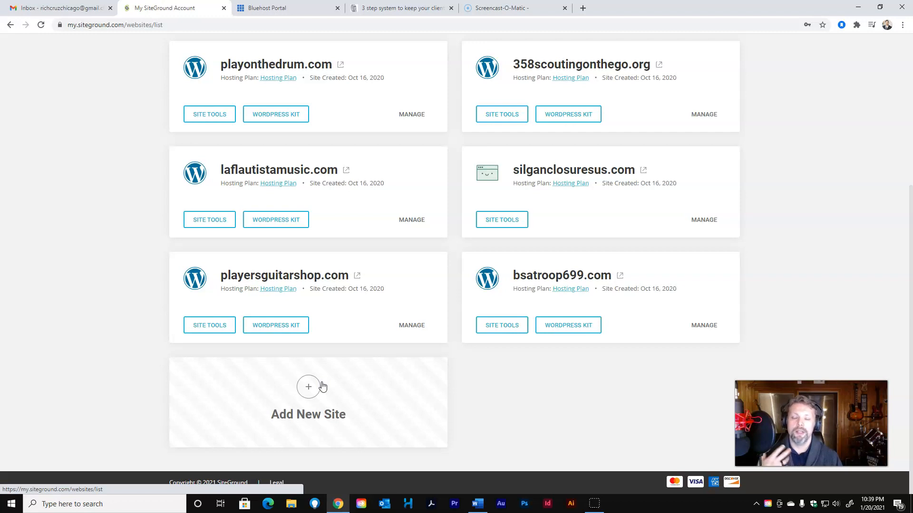
pyautogui.click(308, 389)
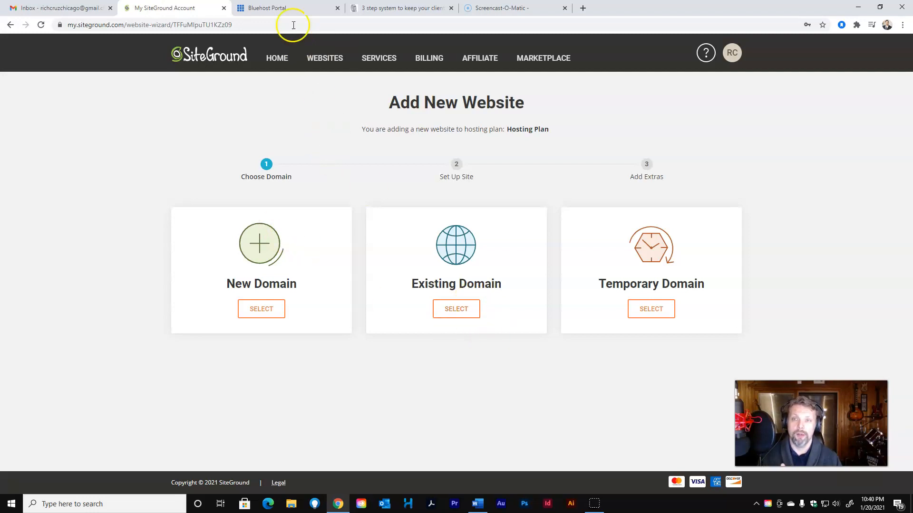
# Enter buildmydigitalbusiness.com as an existing domain and continue past the warning
pyautogui.click(290, 9)
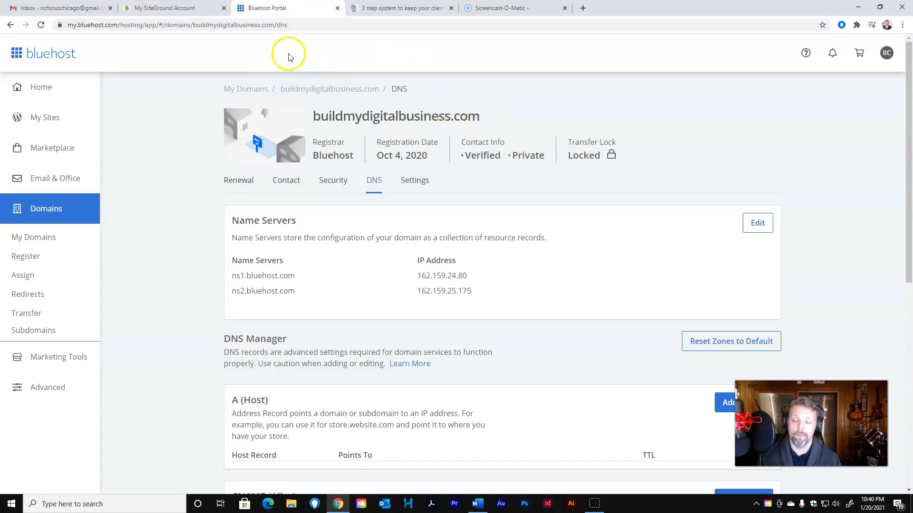
pyautogui.click(172, 8)
pyautogui.click(279, 390)
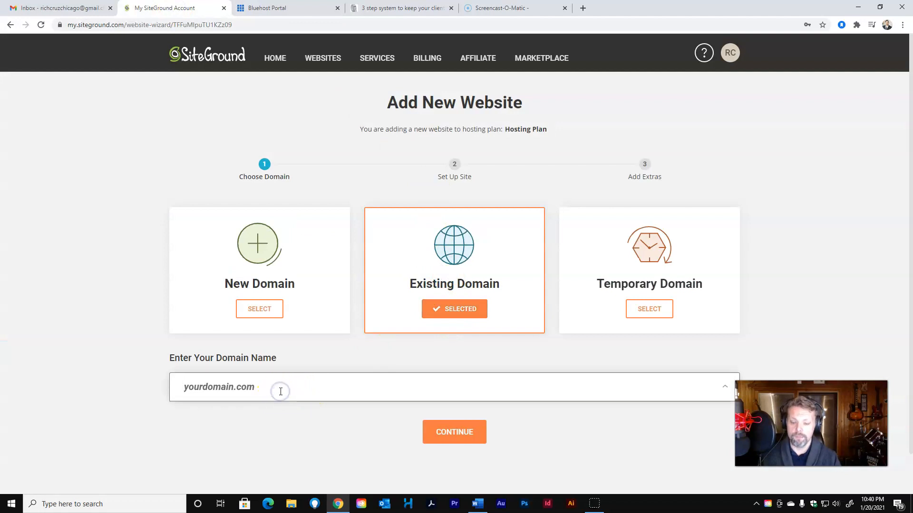
pyautogui.write('buildmydigitalbusiness.com')
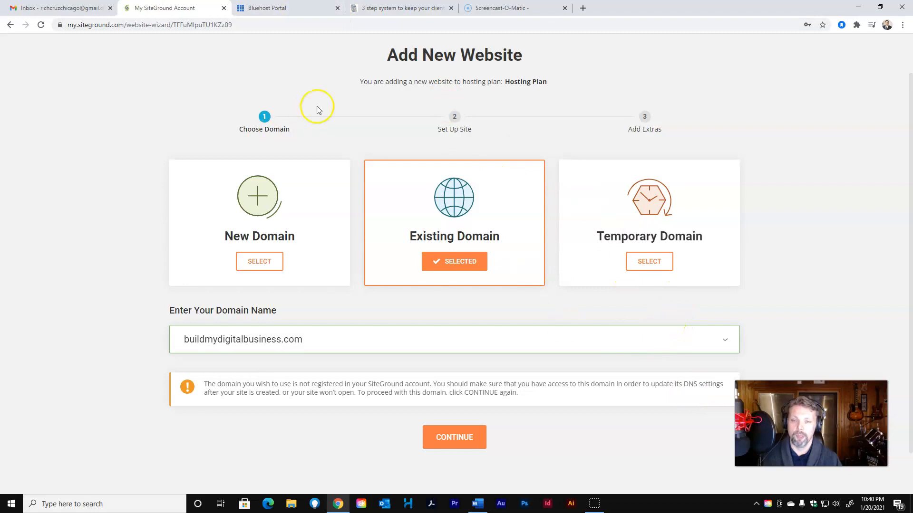
pyautogui.click(275, 10)
pyautogui.click(184, 8)
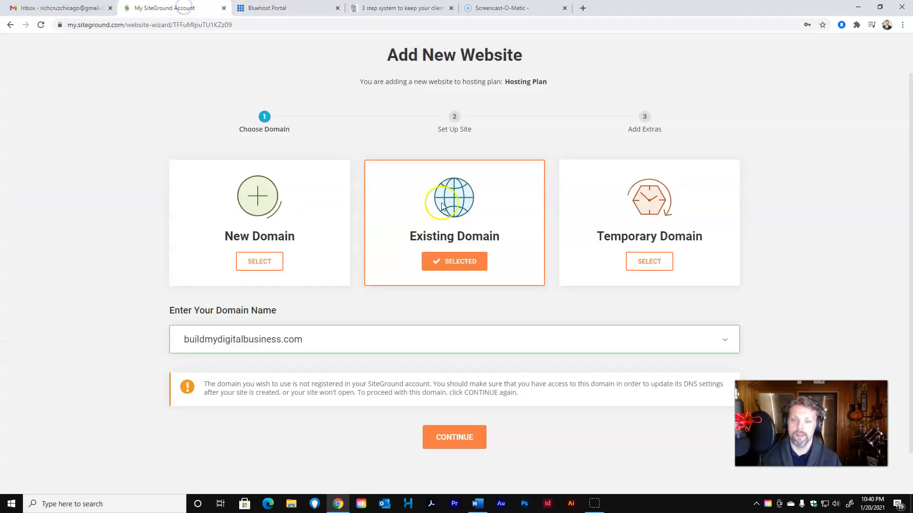
pyautogui.click(455, 438)
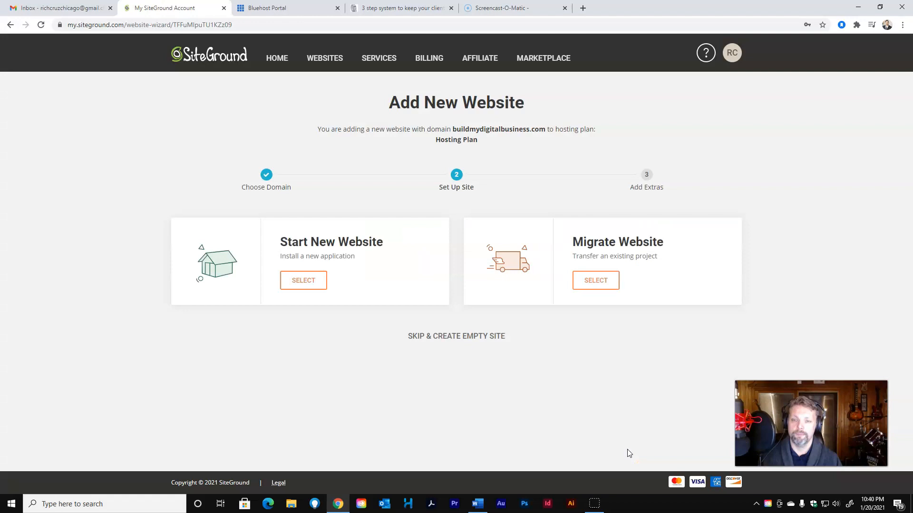
# Start a new WordPress website, entering the admin e-mail and password, then continue
pyautogui.click(309, 285)
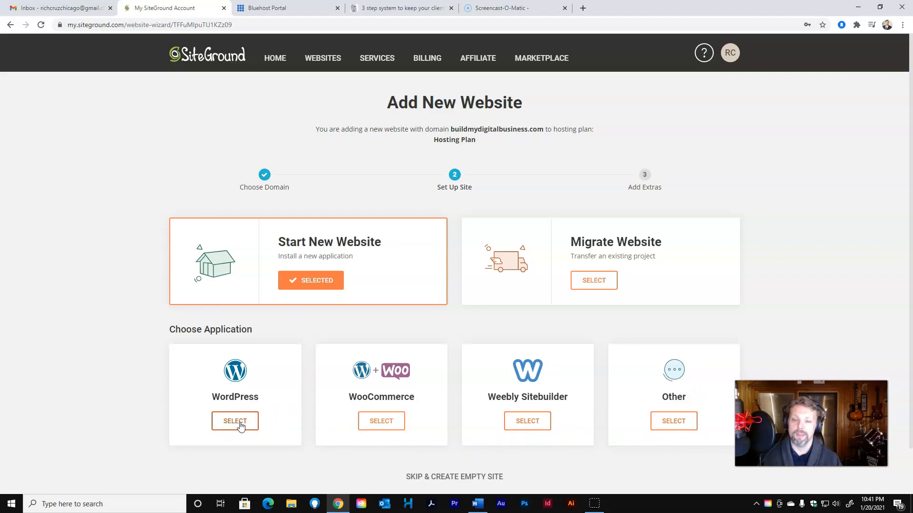
pyautogui.click(382, 399)
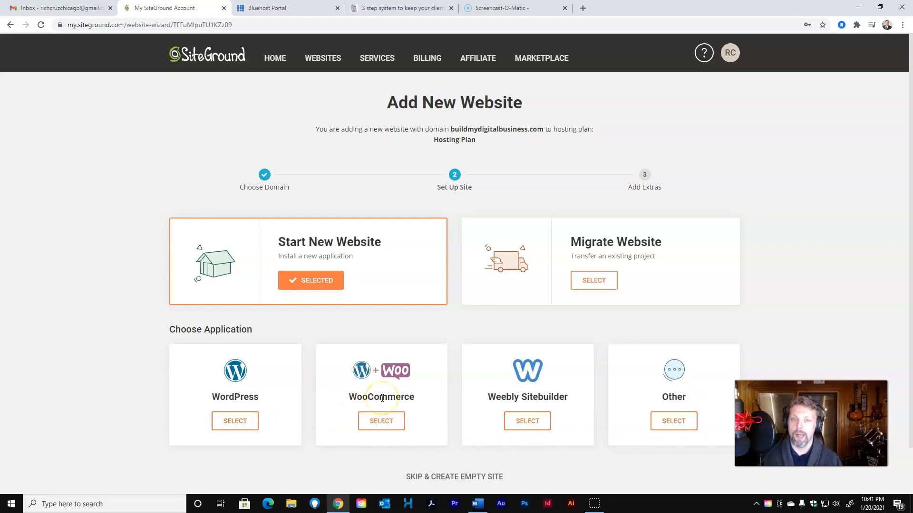
pyautogui.click(381, 420)
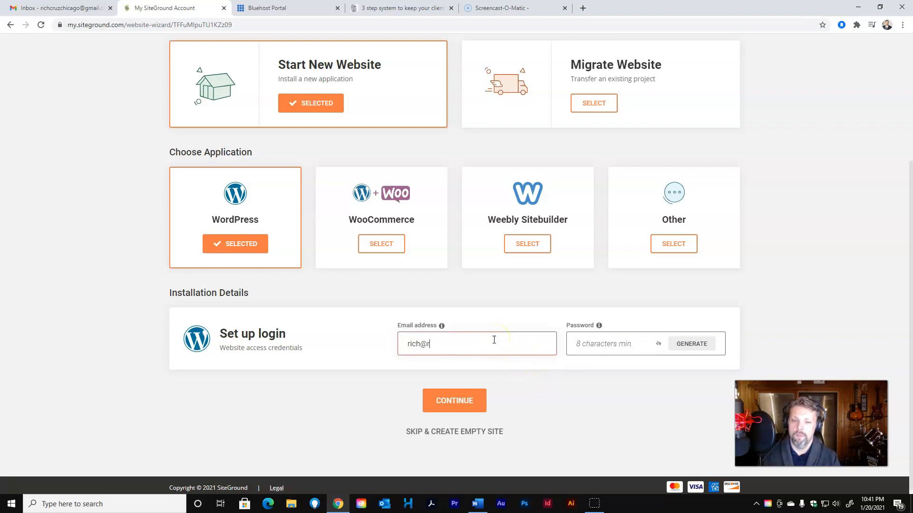
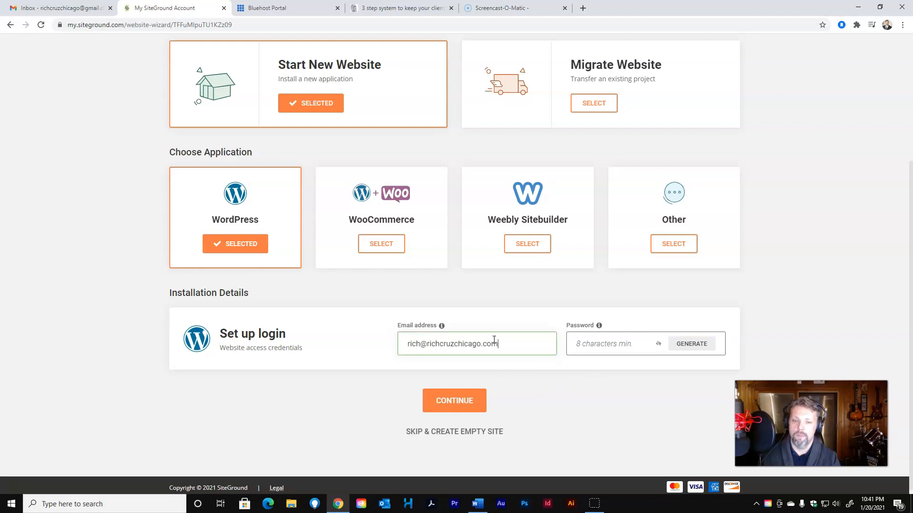
pyautogui.press('Tab')
pyautogui.write('a********')
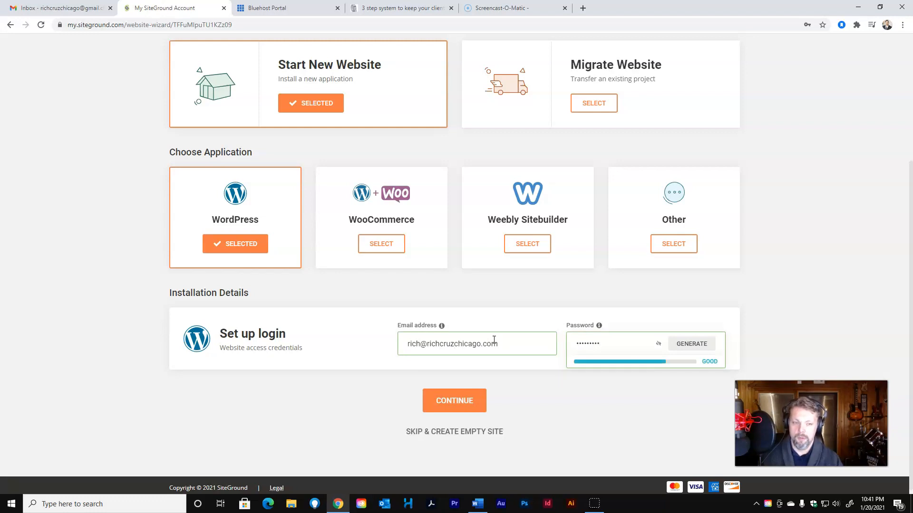
pyautogui.click(460, 403)
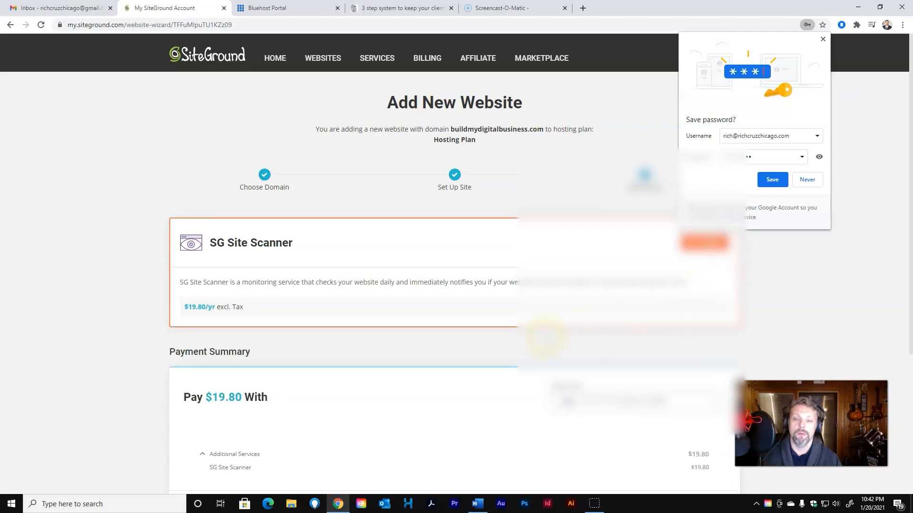
# Accept the terms of service and pay $19.80 to complete the order
pyautogui.scroll(-3, 544, 336)
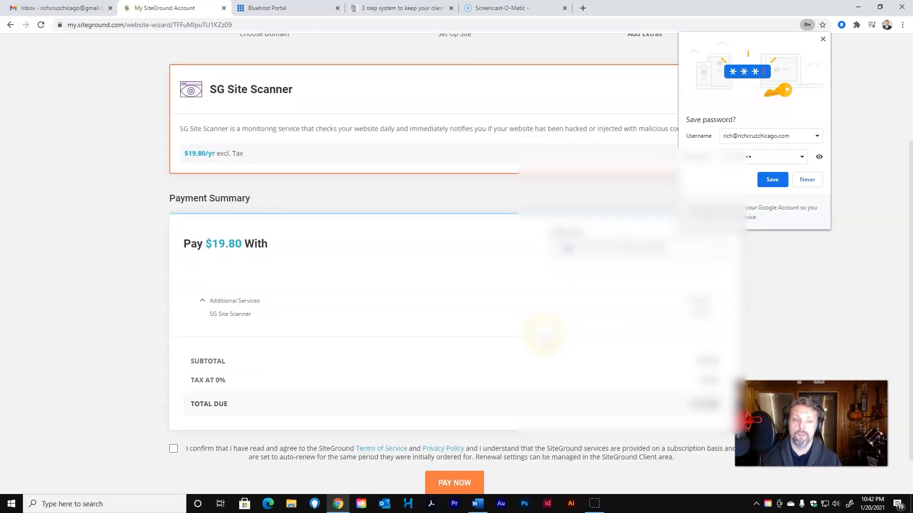
pyautogui.scroll(-1, 544, 335)
pyautogui.click(172, 402)
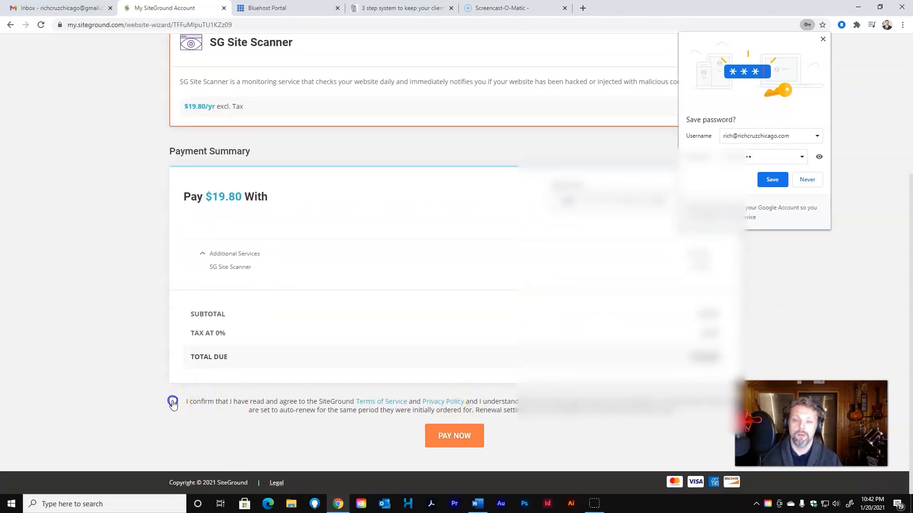
pyautogui.click(454, 436)
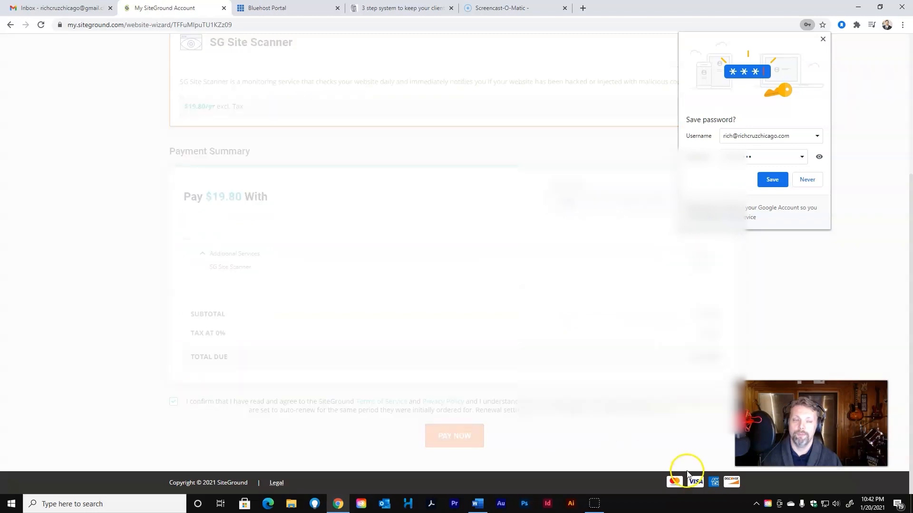
pyautogui.click(823, 39)
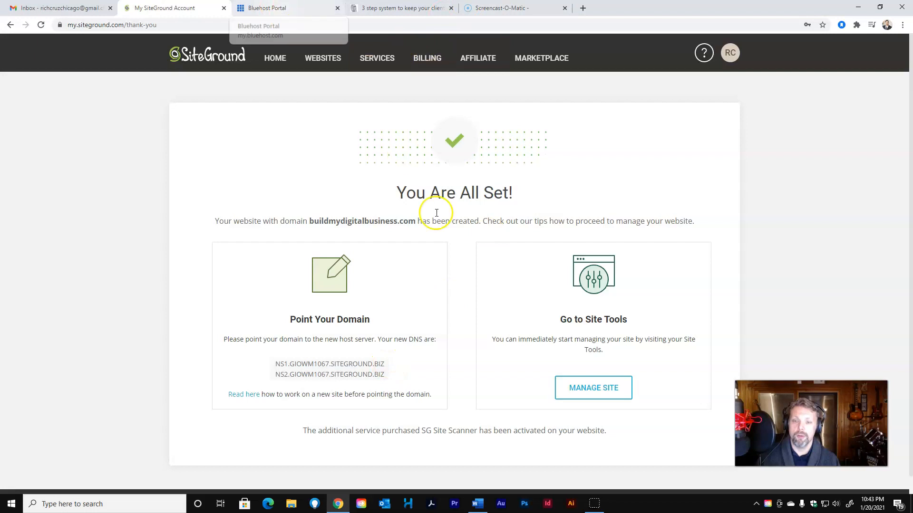
# Switch Bluehost to custom nameservers and paste NS1.GIOWM1067.SITEGROUND.BIZ into Name Server 1
pyautogui.moveTo(384, 363); pyautogui.dragTo(274, 369)
pyautogui.hotkey('ctrl', 'c')
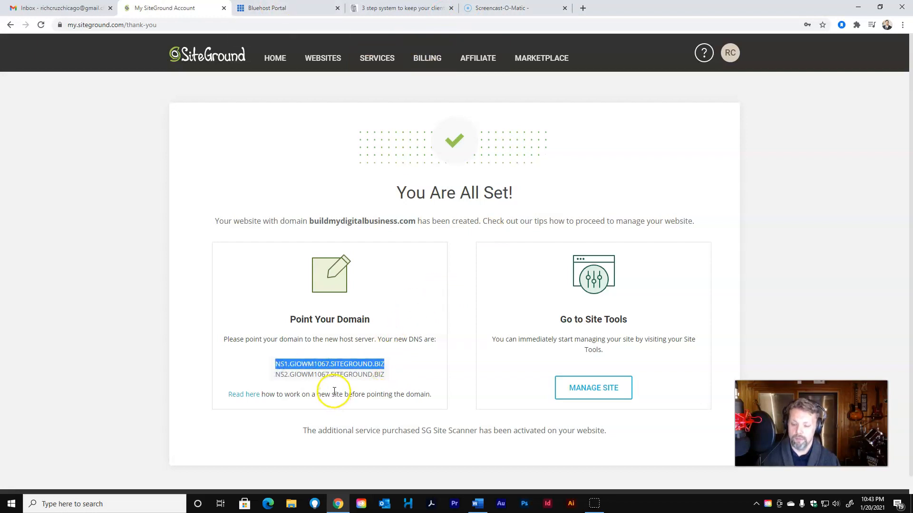
pyautogui.click(300, 9)
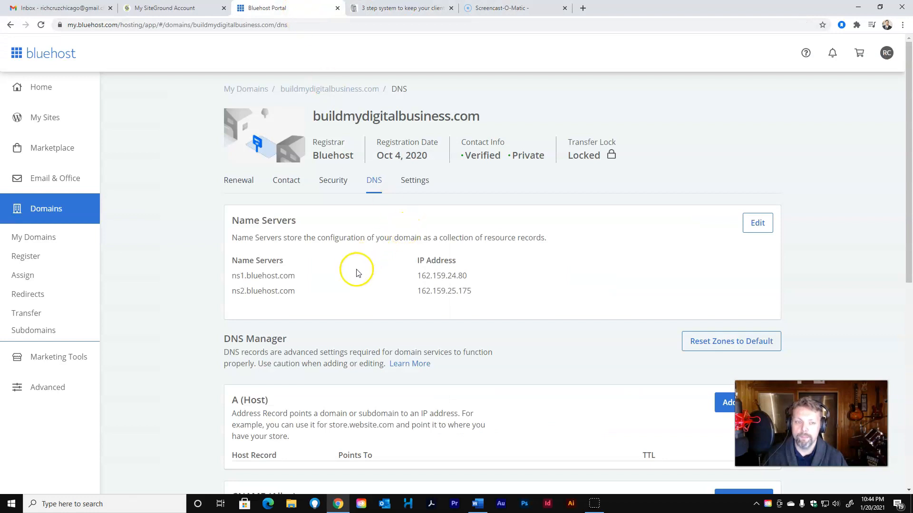
pyautogui.click(750, 233)
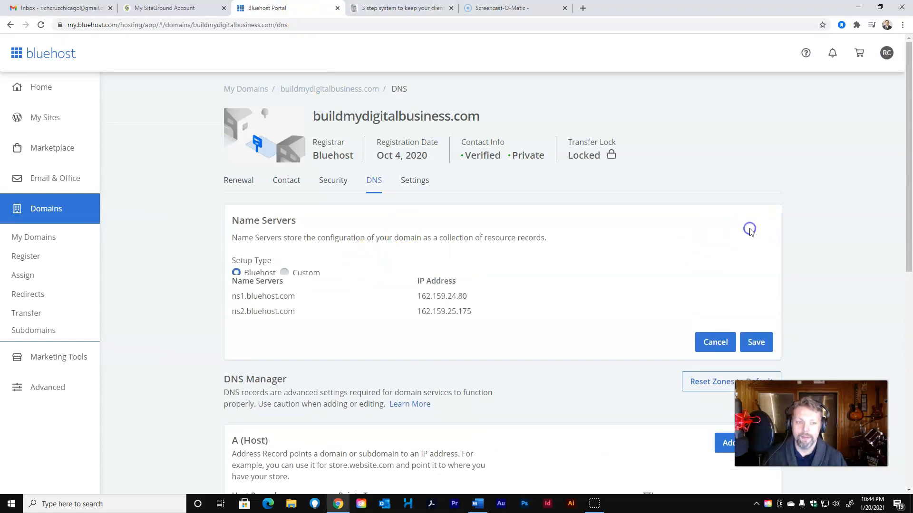
pyautogui.click(284, 274)
pyautogui.click(280, 314)
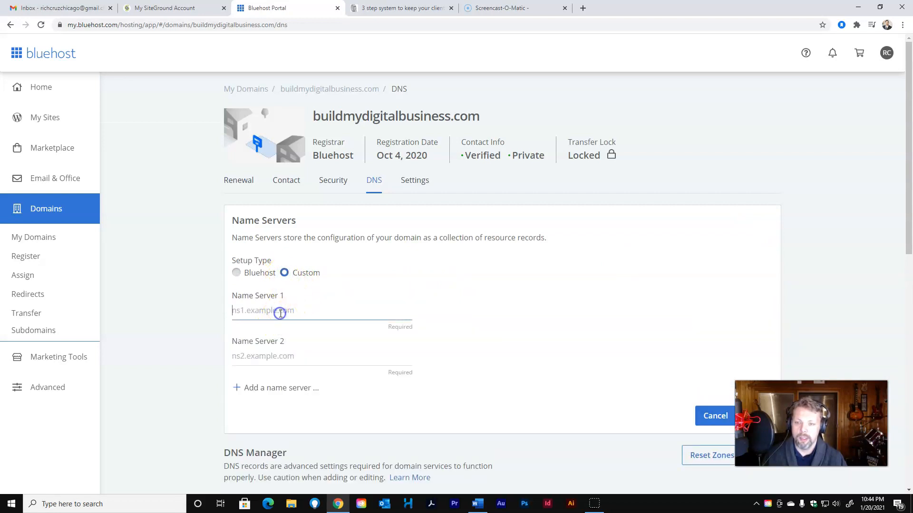
pyautogui.rightClick(280, 313)
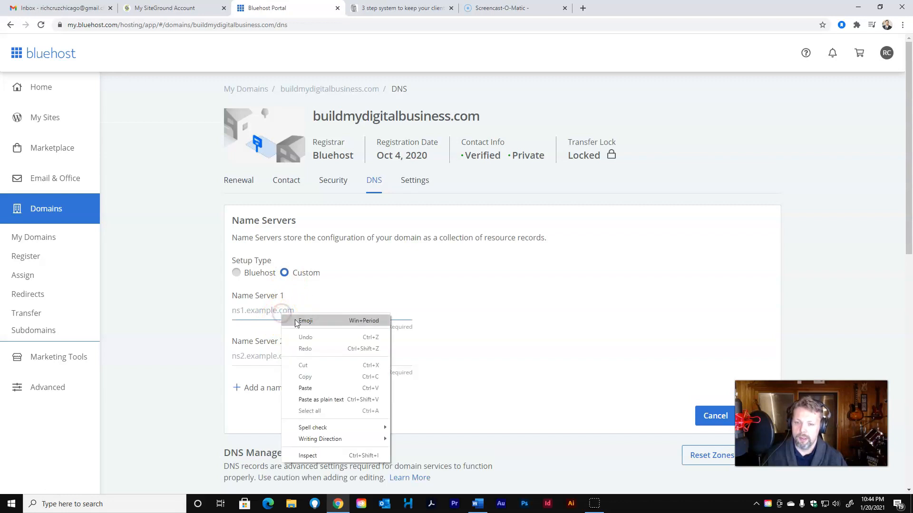
pyautogui.click(305, 388)
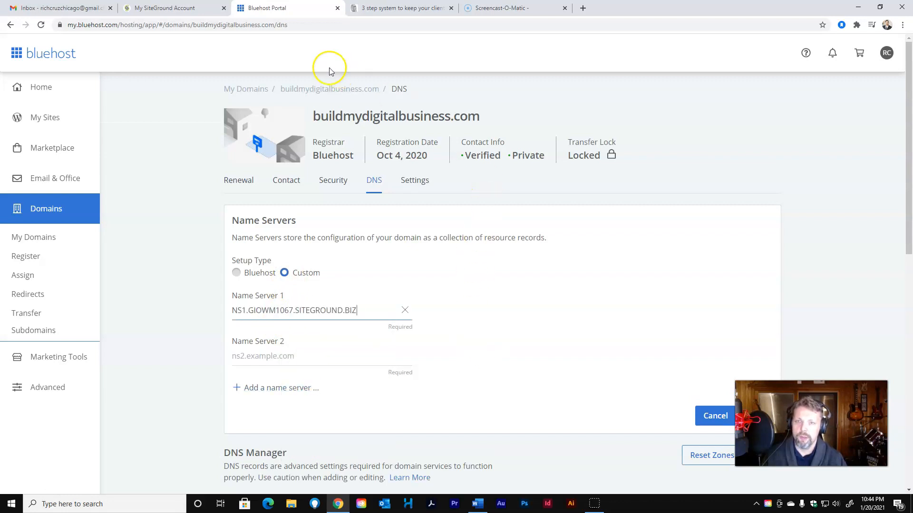
# Copy NS2.GIOWM1067.SITEGROUND.BIZ from SiteGround and paste it into Name Server 2
pyautogui.click(170, 7)
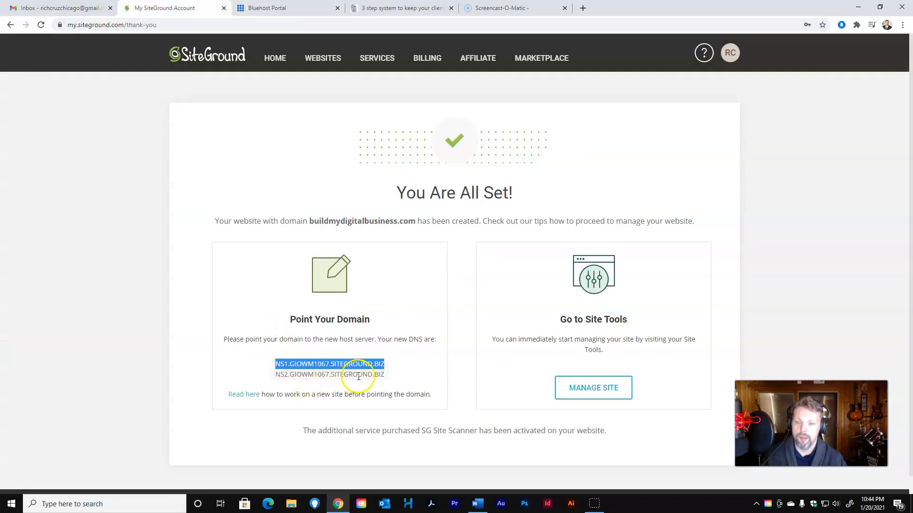
pyautogui.moveTo(385, 375); pyautogui.dragTo(275, 375)
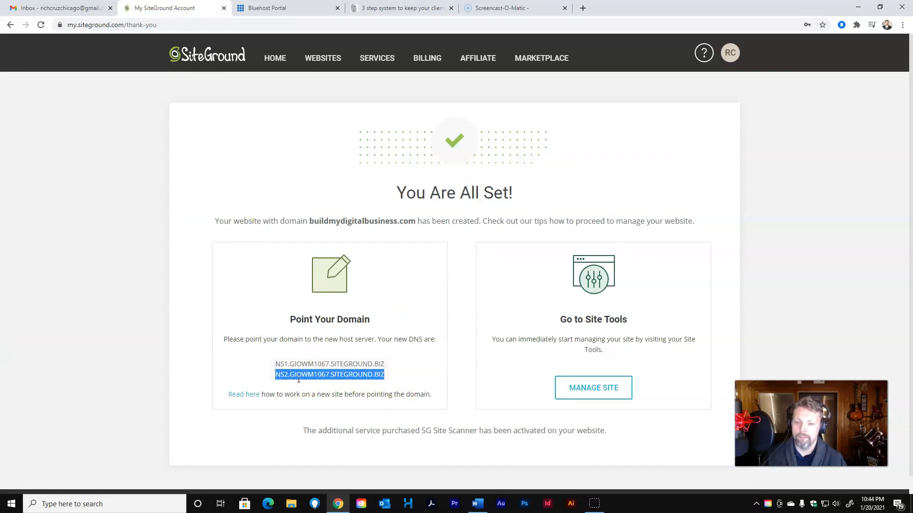
pyautogui.rightClick(298, 374)
pyautogui.click(317, 381)
pyautogui.click(264, 16)
pyautogui.click(273, 359)
pyautogui.rightClick(273, 358)
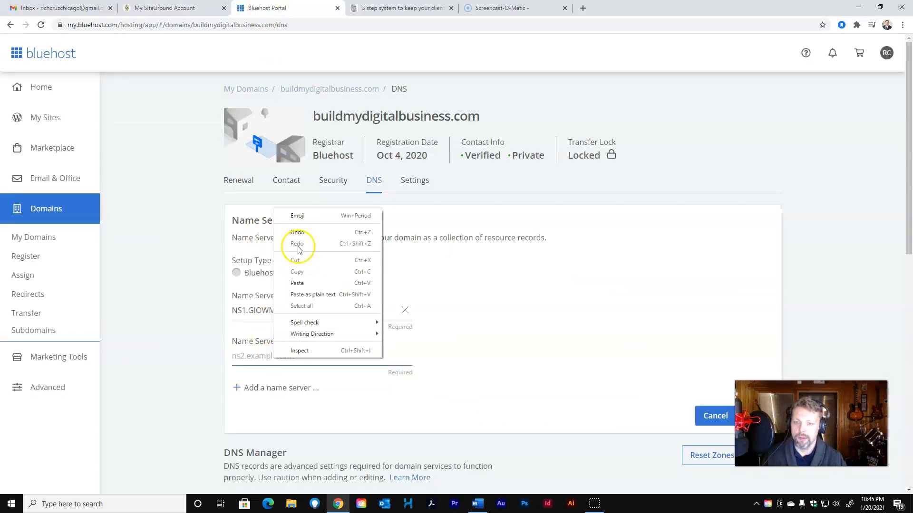
pyautogui.click(307, 283)
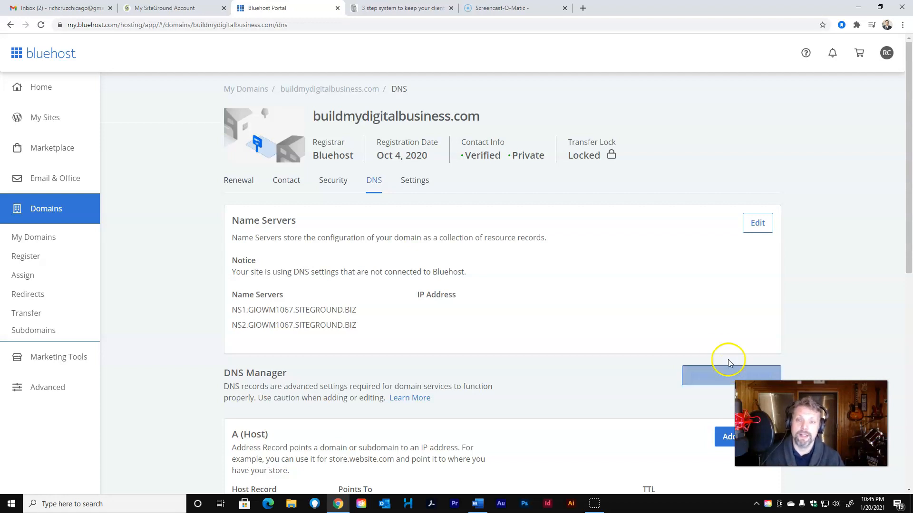
# Return to the SiteGround confirmation page, then view the buildmydigitalbusiness.com site in the My WordPress tab
pyautogui.click(148, 8)
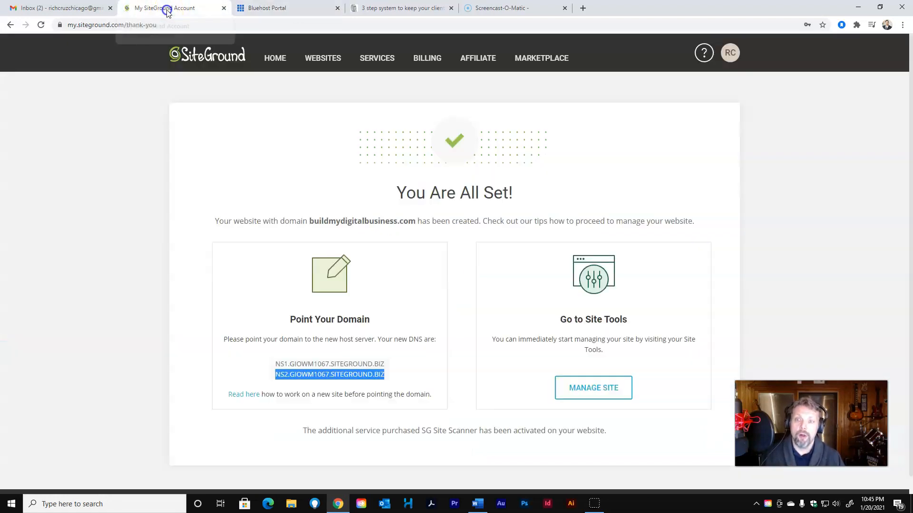
pyautogui.click(726, 299)
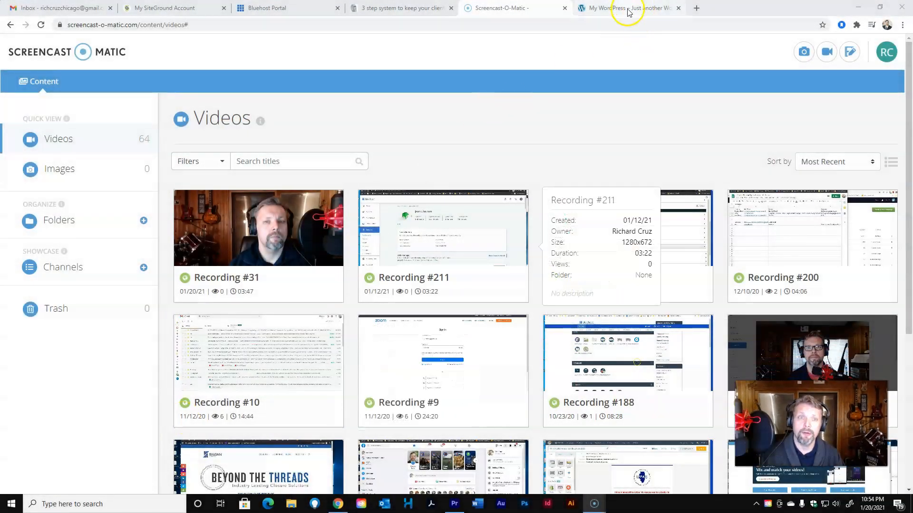
pyautogui.click(628, 11)
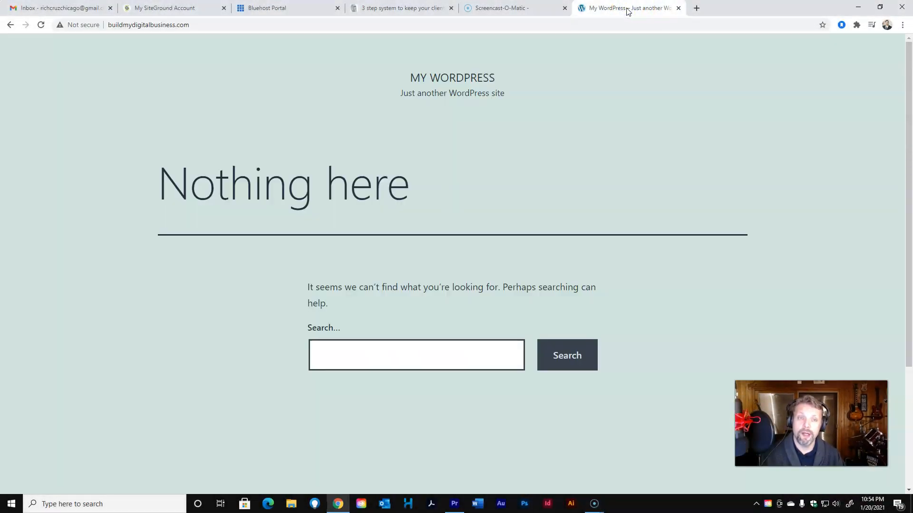